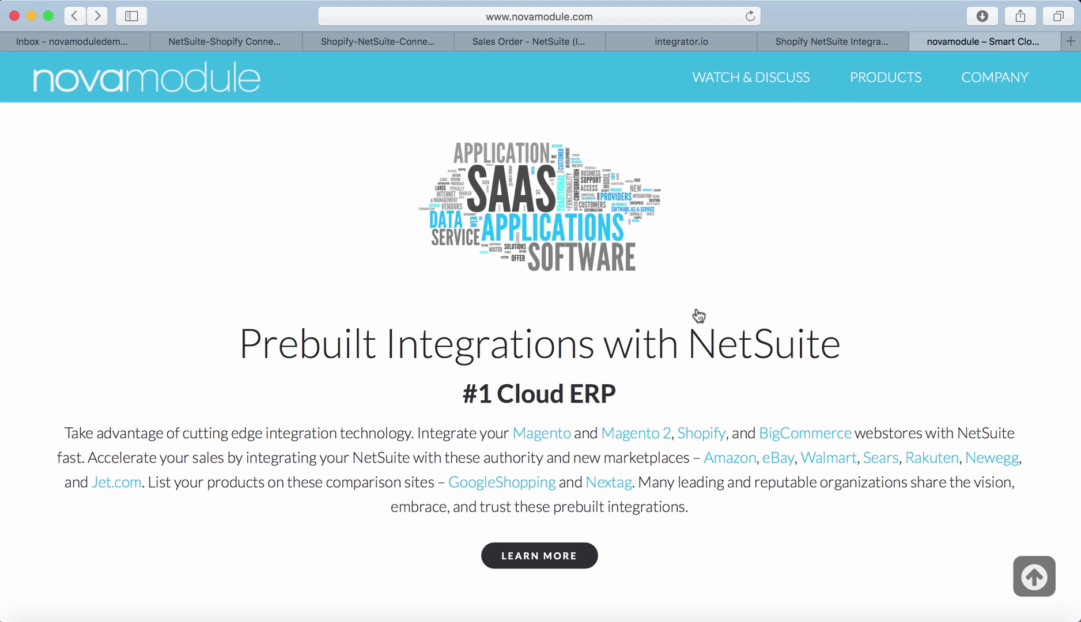
- Show the Novamodule Shopify NetSuite integration page with its Standard, Premium and Enterprise pricing
left_click(815, 36)
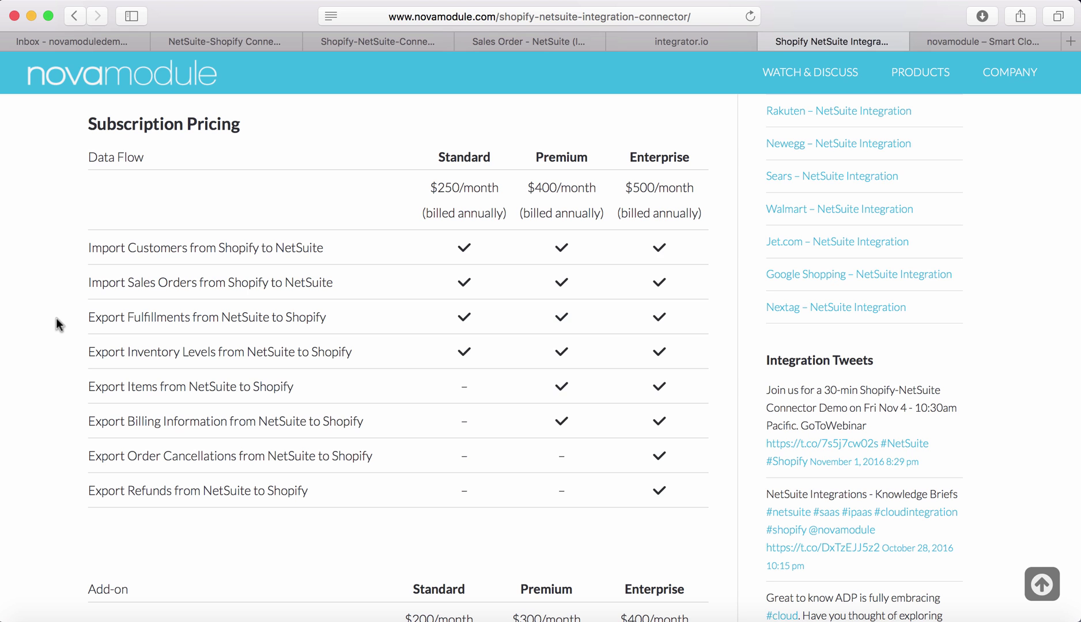
- Open the demo store's My Account page to see the $68.18 paid, unfulfilled order
left_click(208, 42)
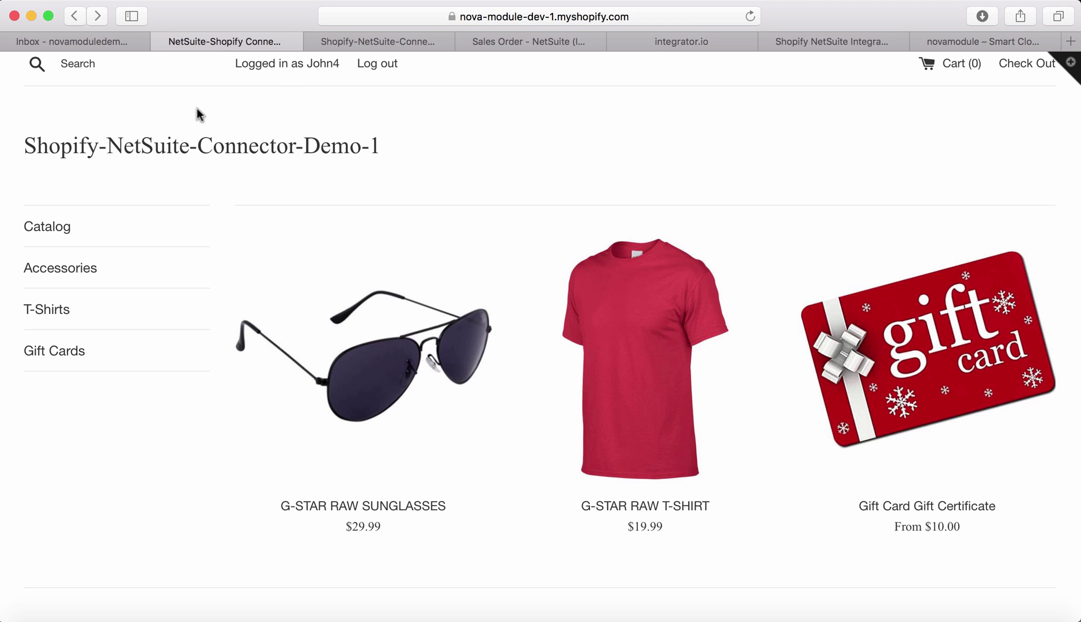
left_click(318, 65)
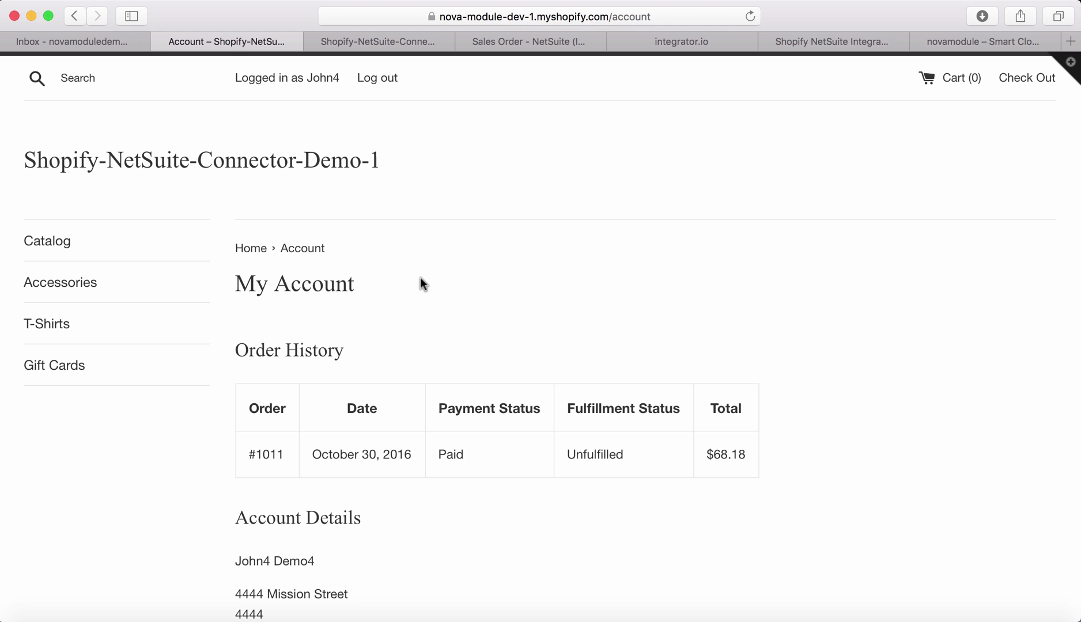
- Show the order in Shopify admin: three items, ALWAYS20 discount, $68.18 total, unfulfilled
left_click(410, 42)
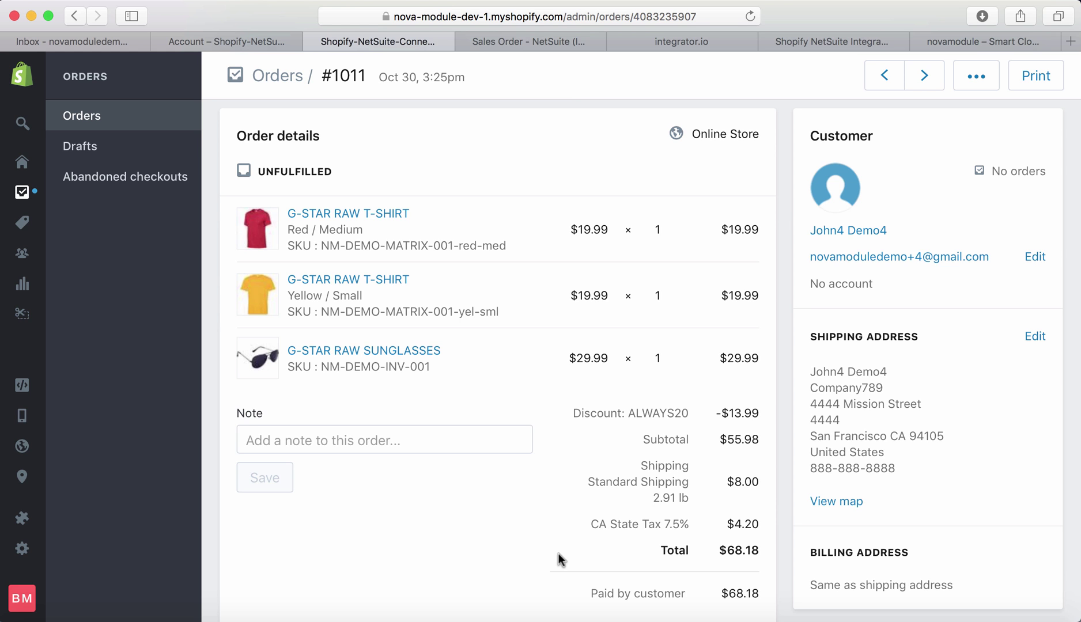
- Go to the order's synced NetSuite sales order and start a new item shipment from it
left_click(541, 44)
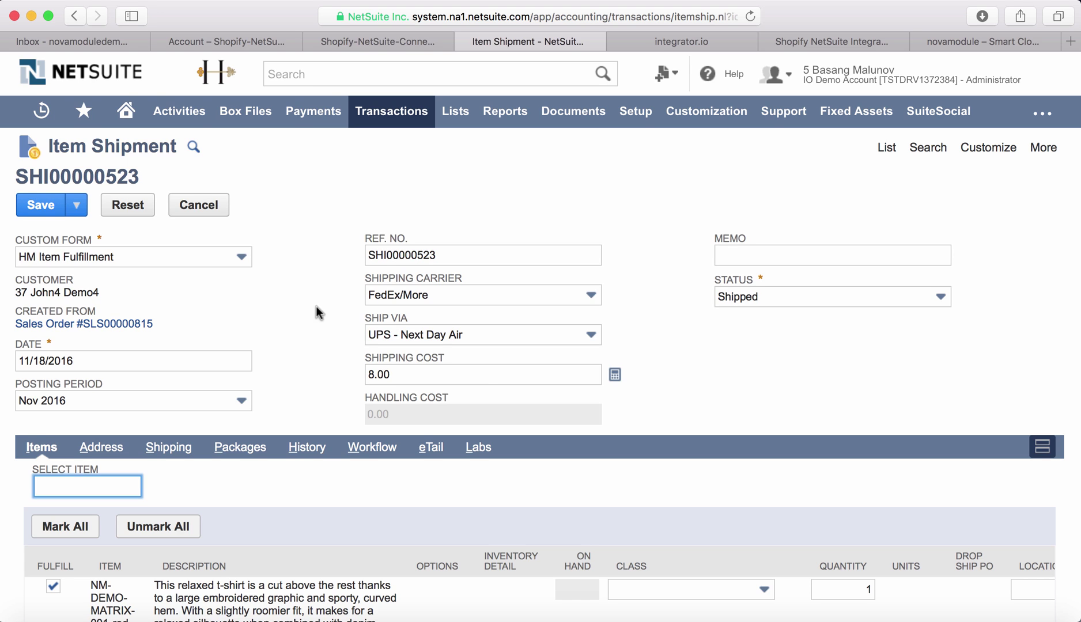
- Keep the item shipment's status as Shipped
left_click(777, 300)
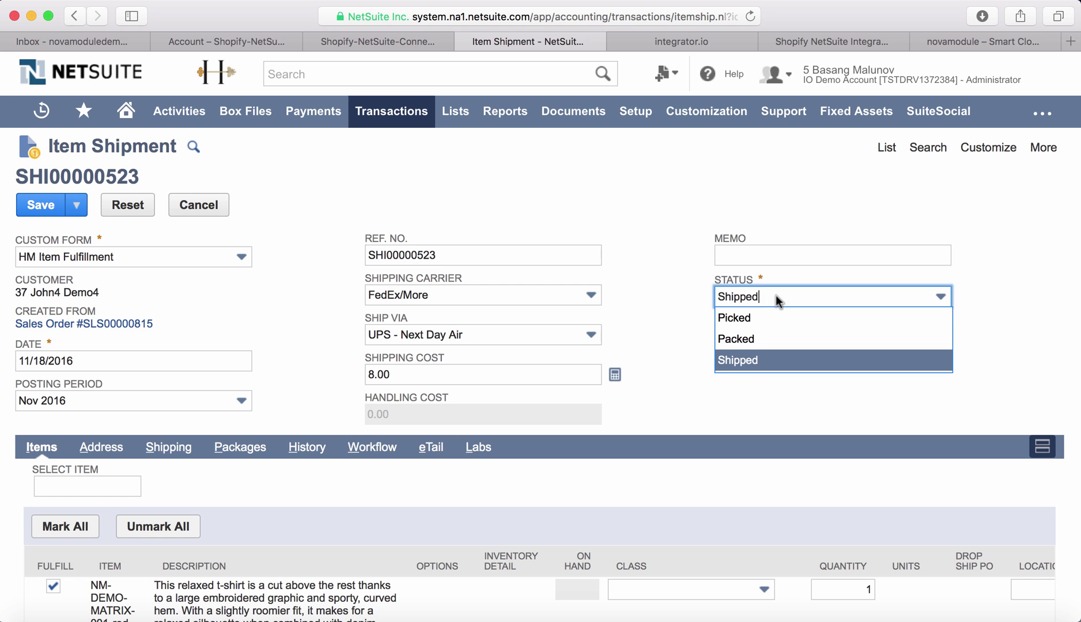
left_click(770, 361)
scroll(770, 371, "down", 3)
scroll(770, 376, "down", 4)
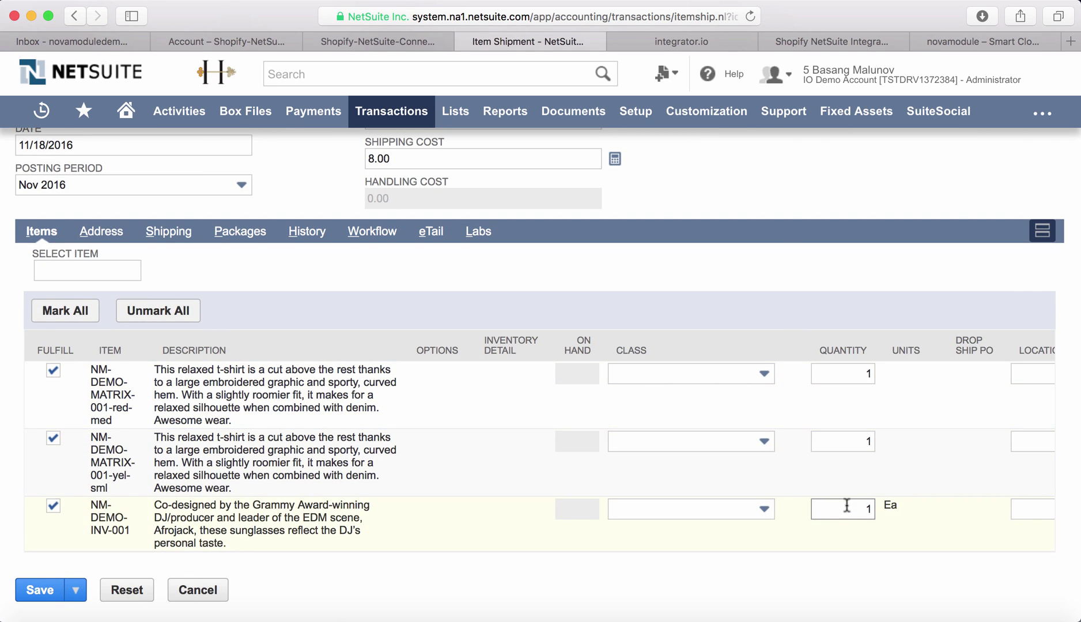
scroll(912, 429, "right", 3)
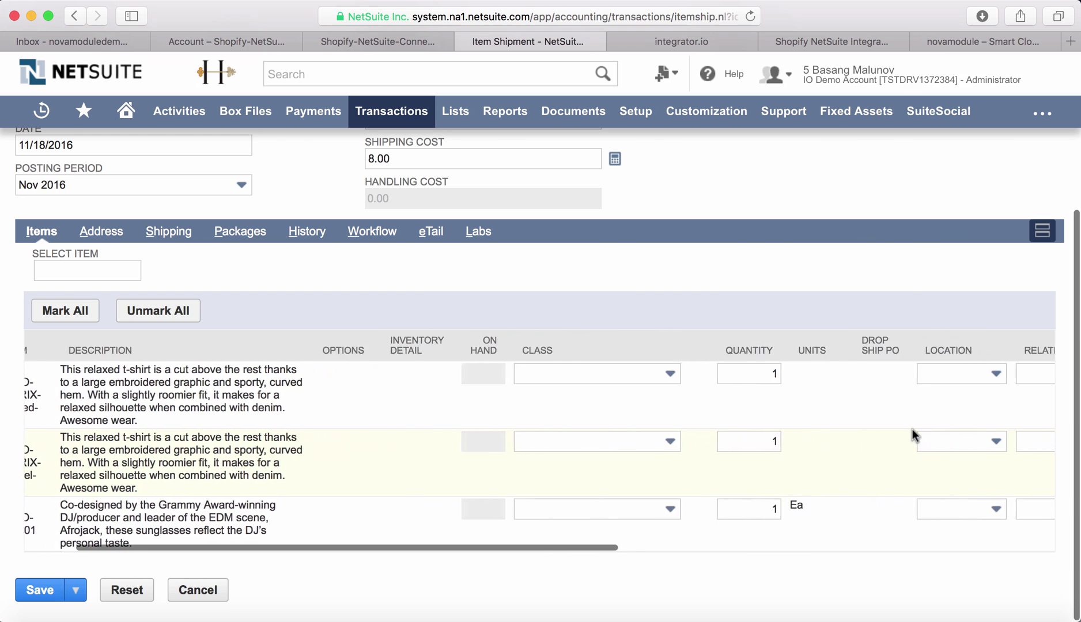
- Set the location of all three item lines to DEMO
left_click(880, 375)
left_click(910, 416)
left_click(941, 448)
left_click(910, 483)
left_click(940, 510)
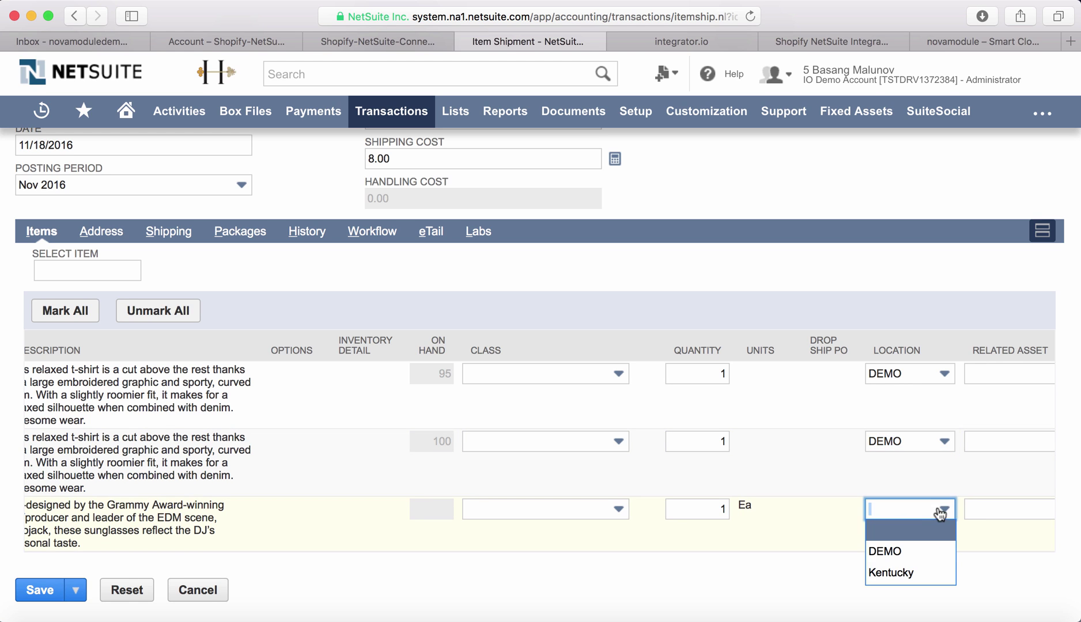
left_click(902, 552)
left_click(847, 269)
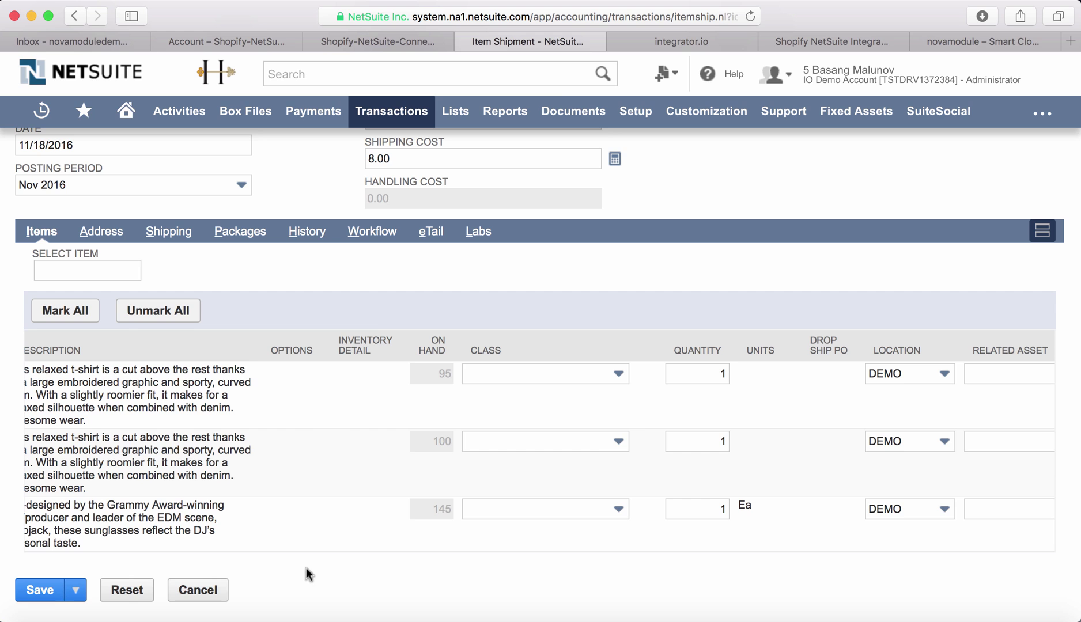
- Give the package tracking number 11182016-TEST and save the item shipment
left_click(168, 237)
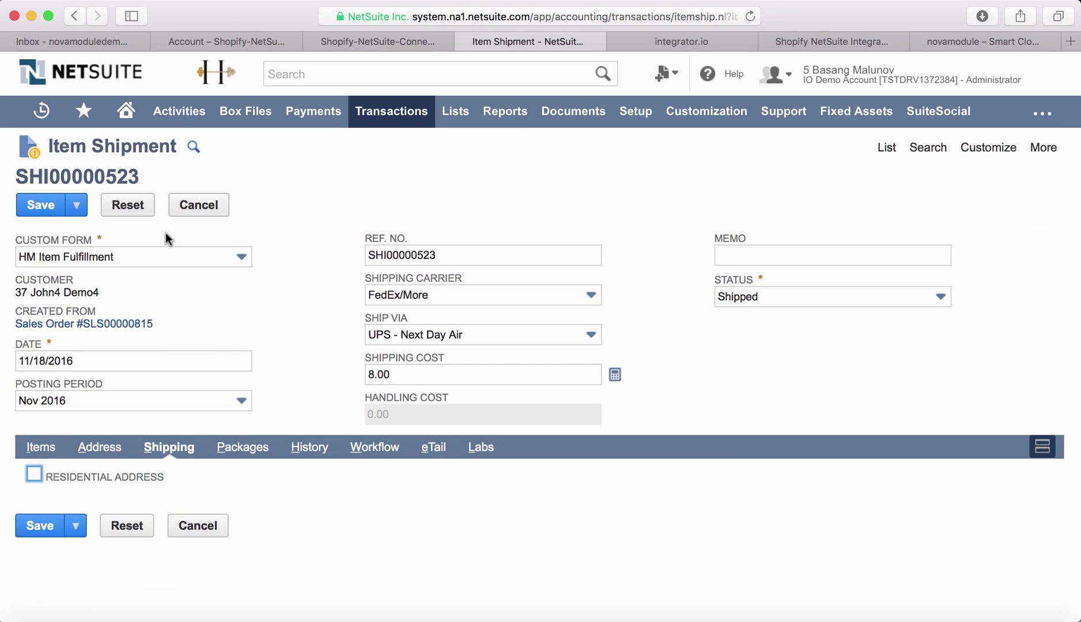
left_click(242, 449)
left_click(491, 491)
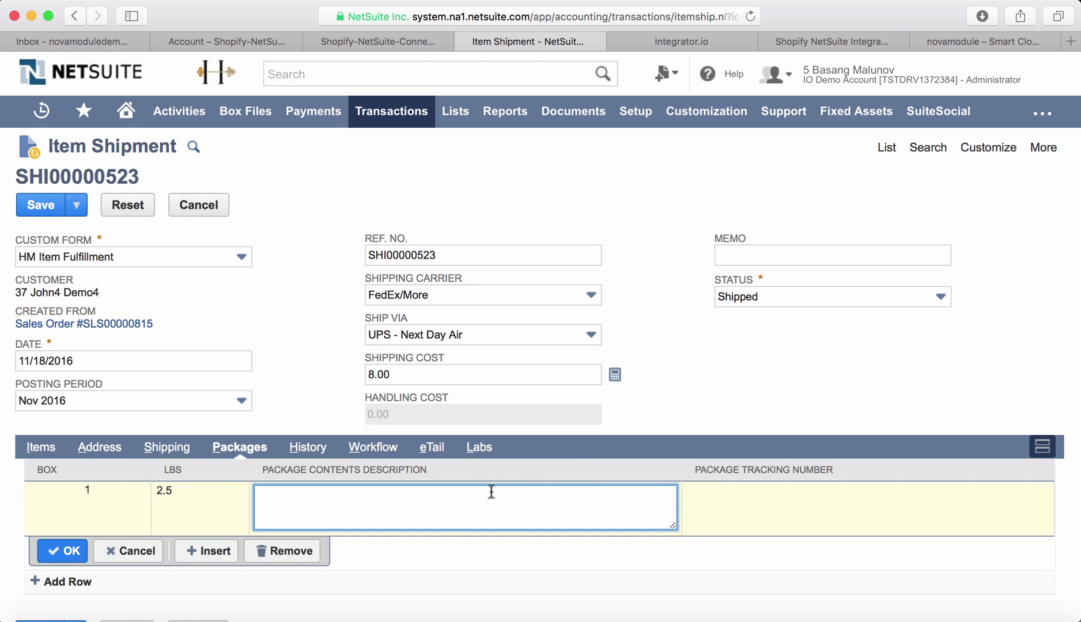
left_click(756, 495)
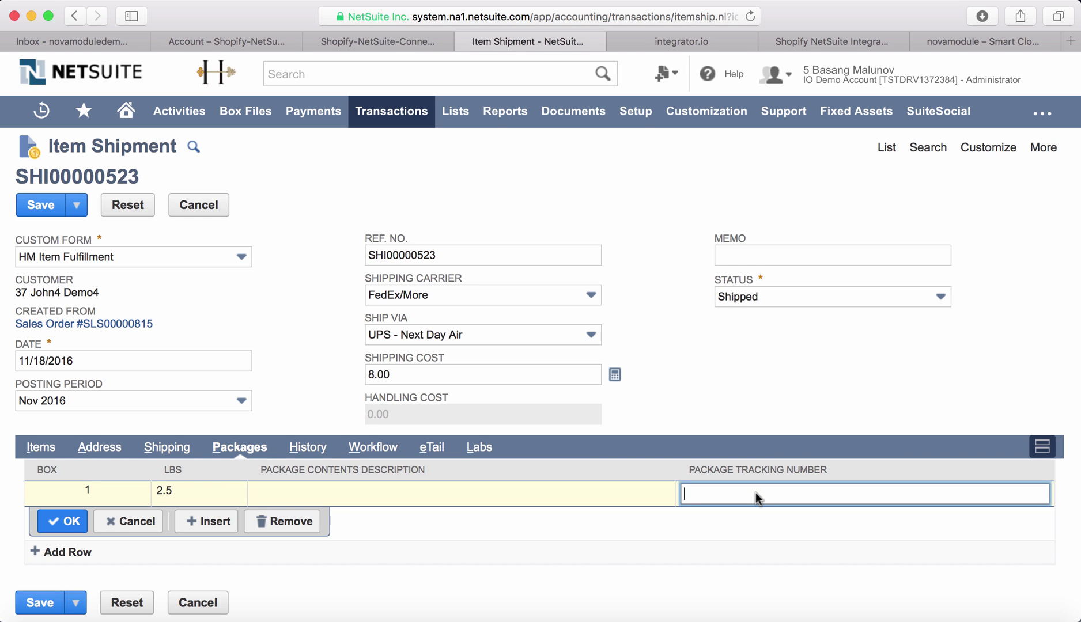
type("11182016-TEST")
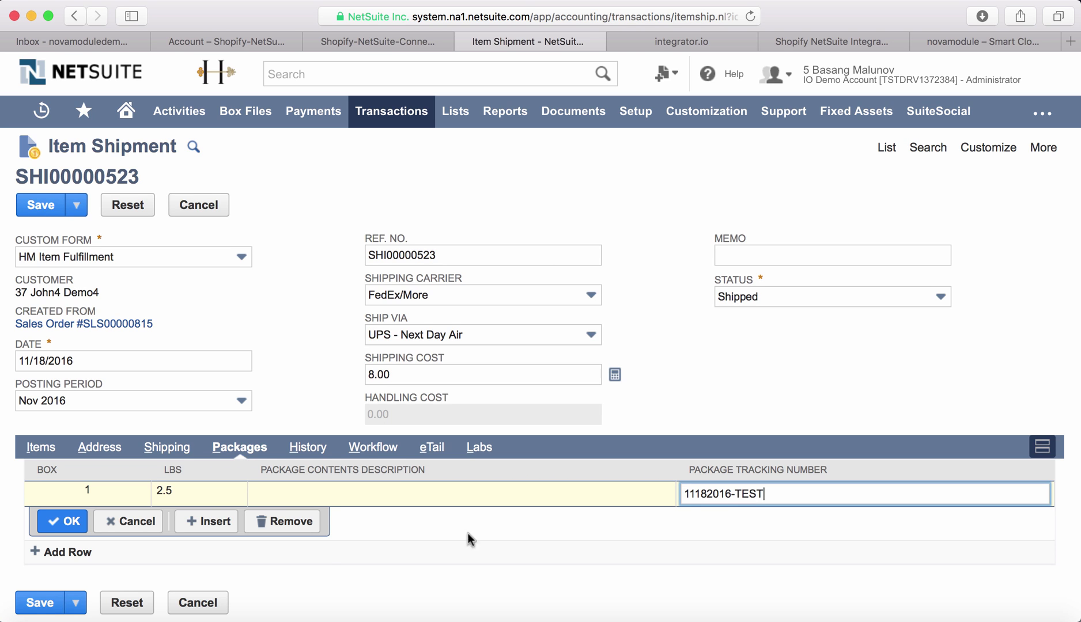
left_click(62, 522)
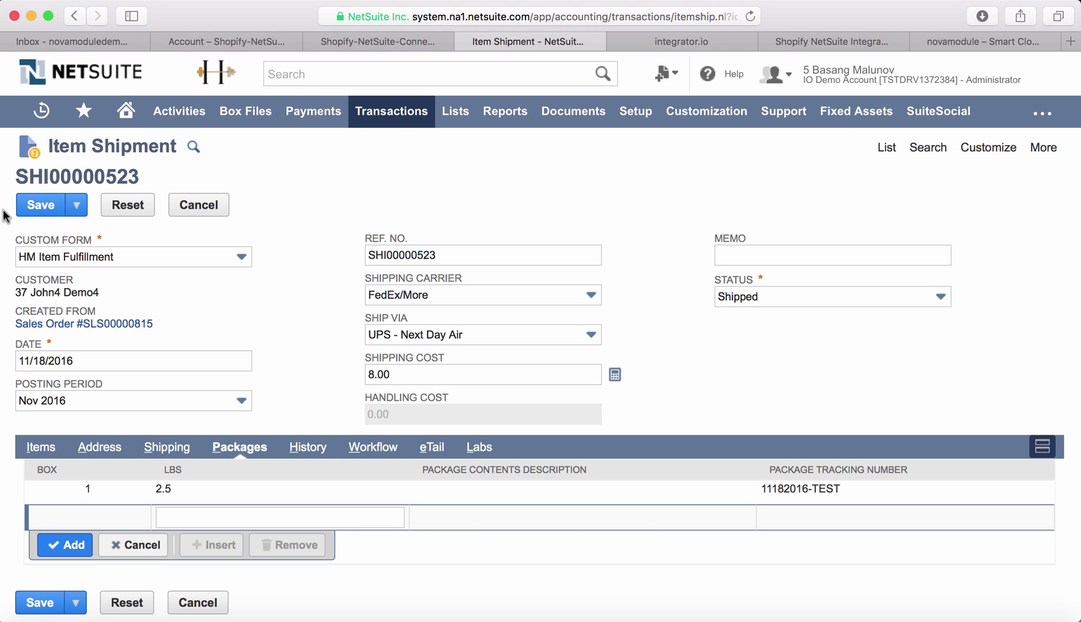
left_click(42, 207)
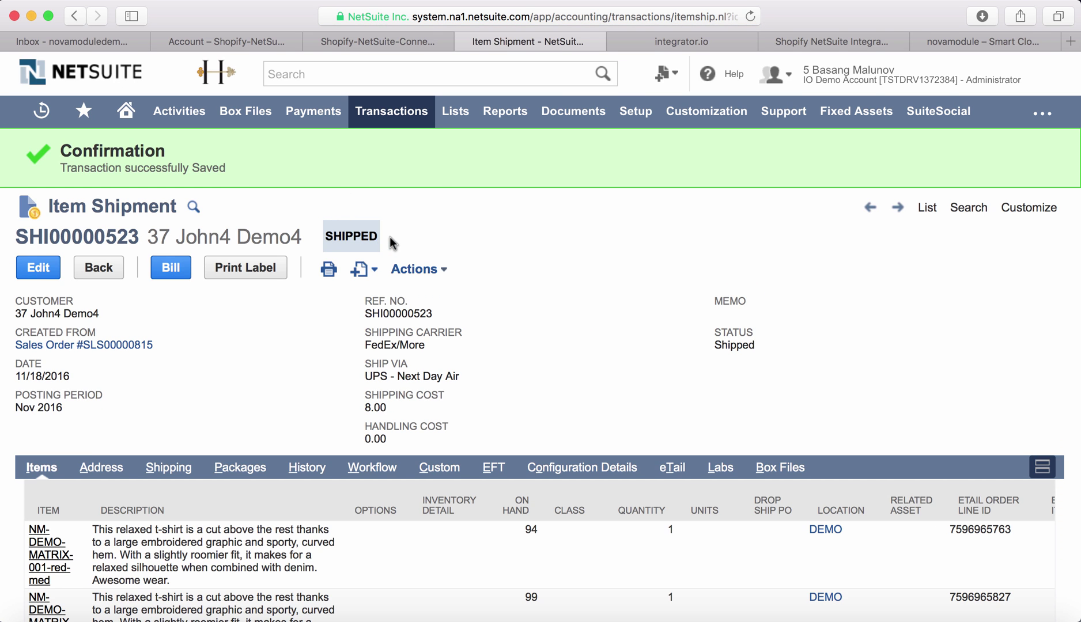
- Refresh the integrator.io job list, check the Fulfillment flows in Settings, and return to the Dashboard
left_click(695, 42)
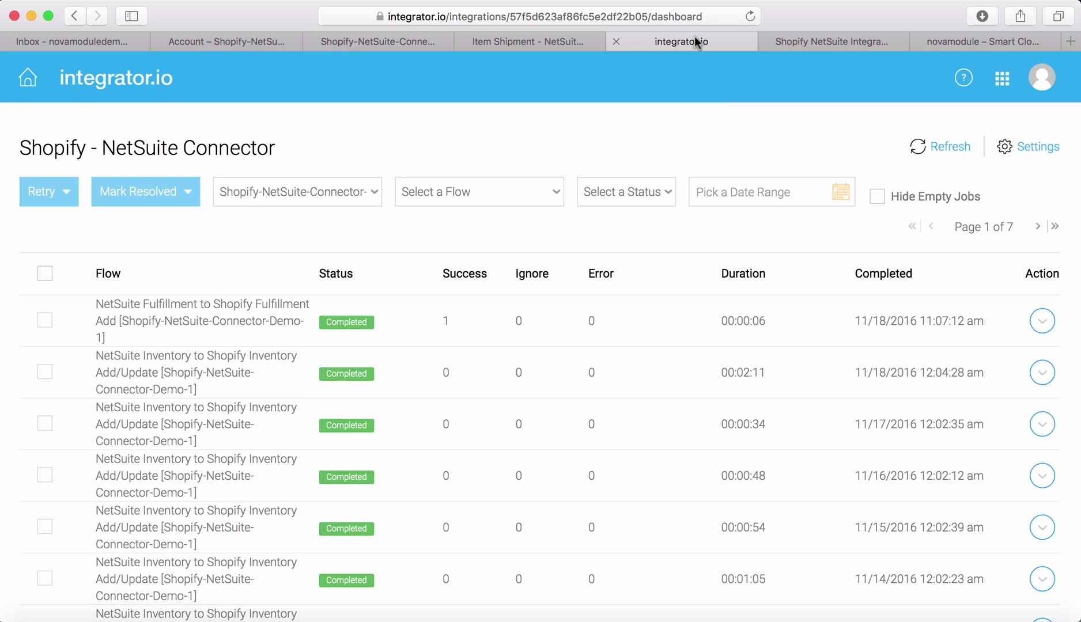
left_click(959, 149)
left_click(1034, 147)
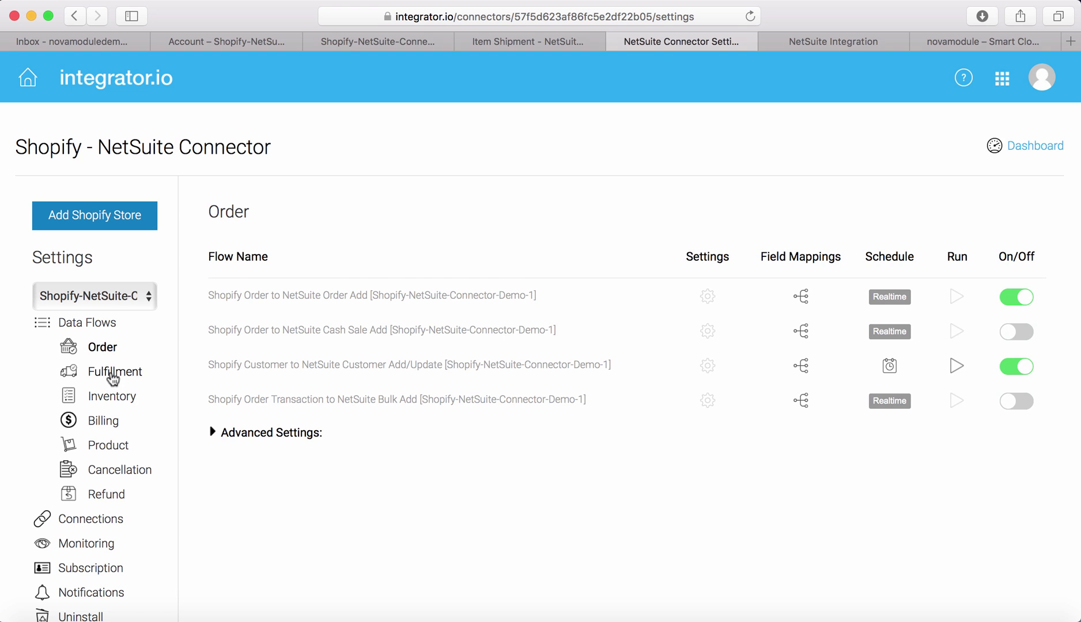
left_click(113, 374)
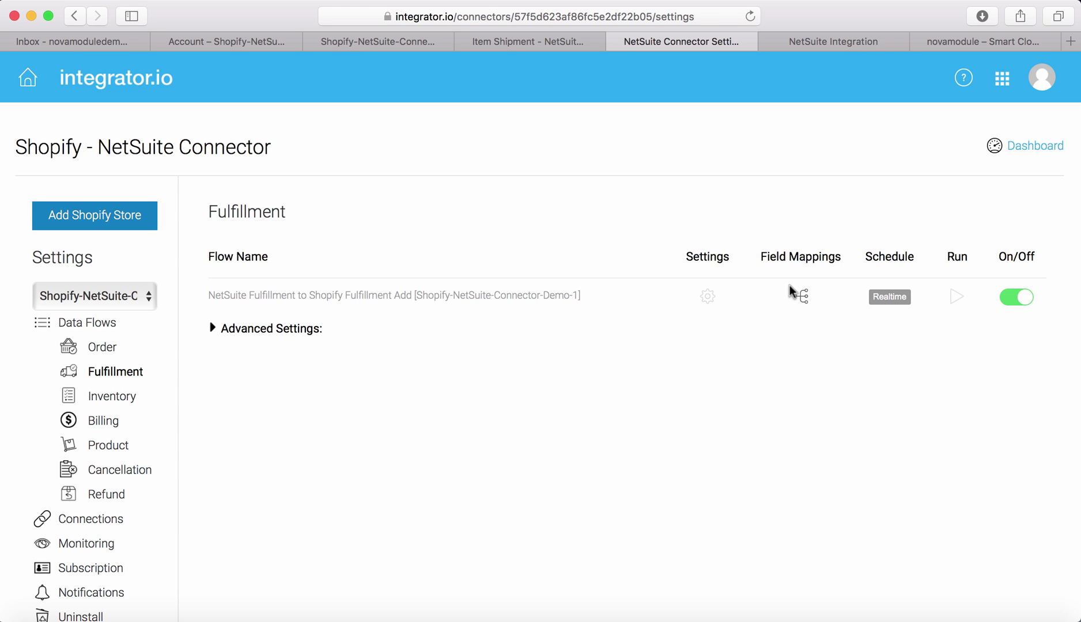
left_click(1005, 146)
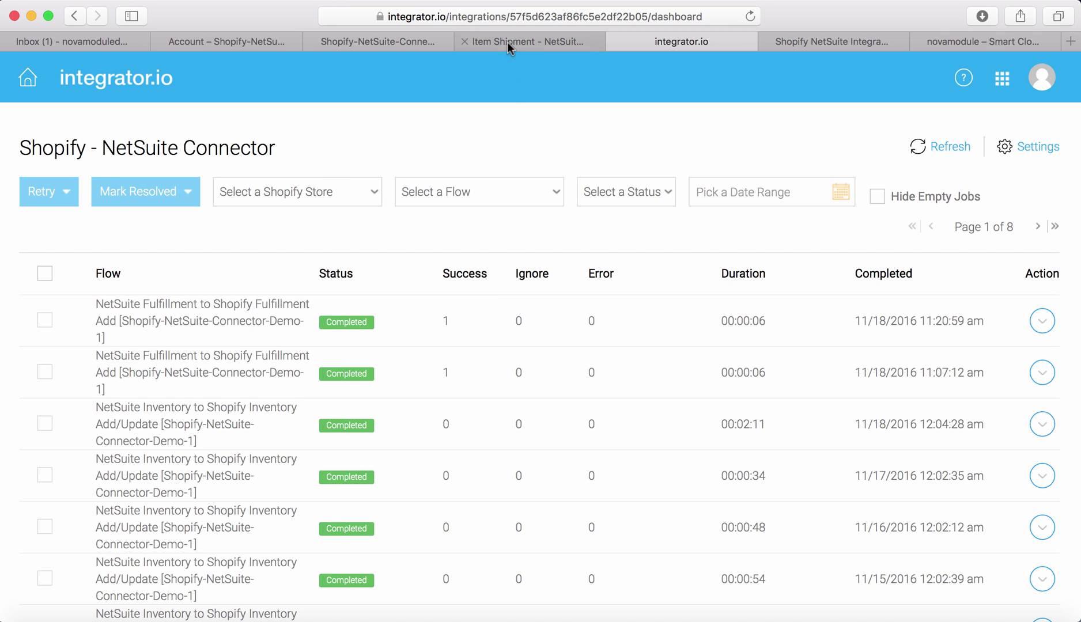
- Open order #1011 from Shopify's Orders list and confirm it is Fulfilled with tracking 11182016-TEST
left_click(359, 44)
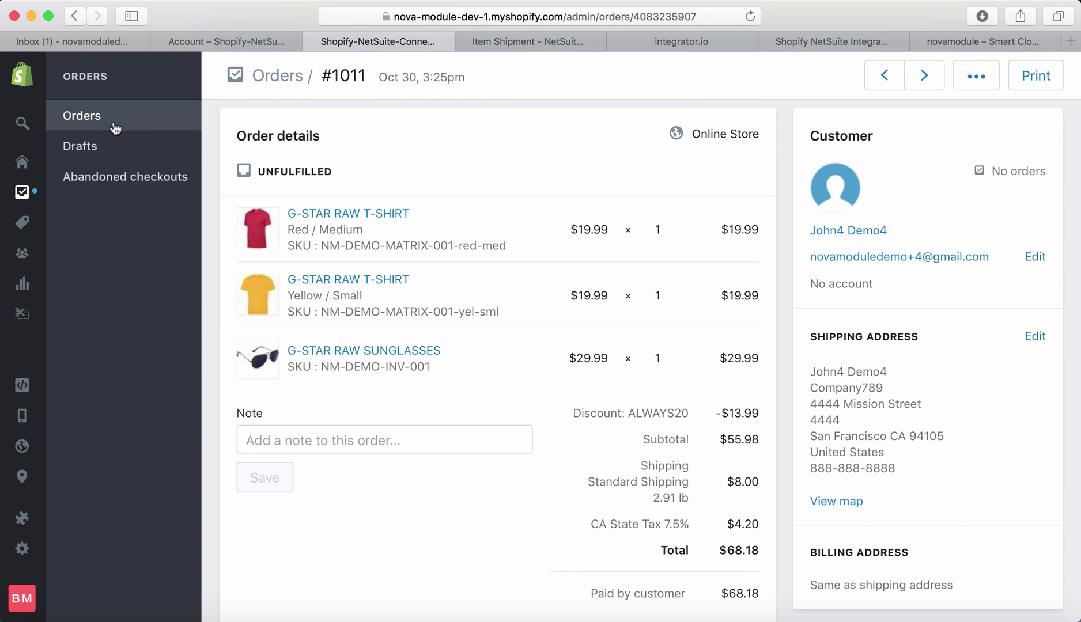
left_click(82, 117)
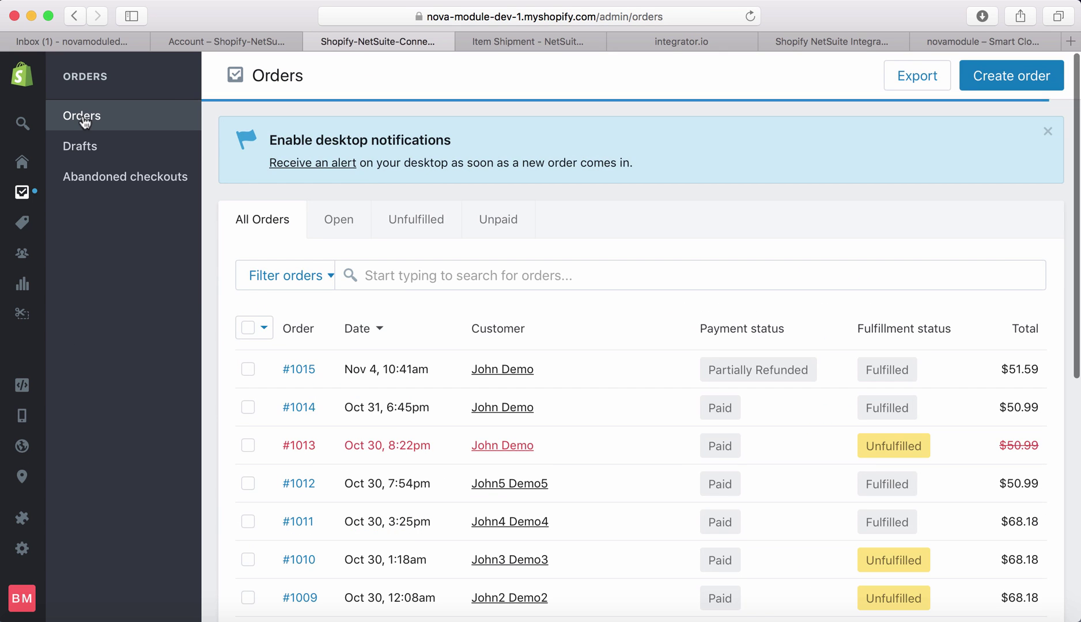
scroll(387, 417, "down", 5)
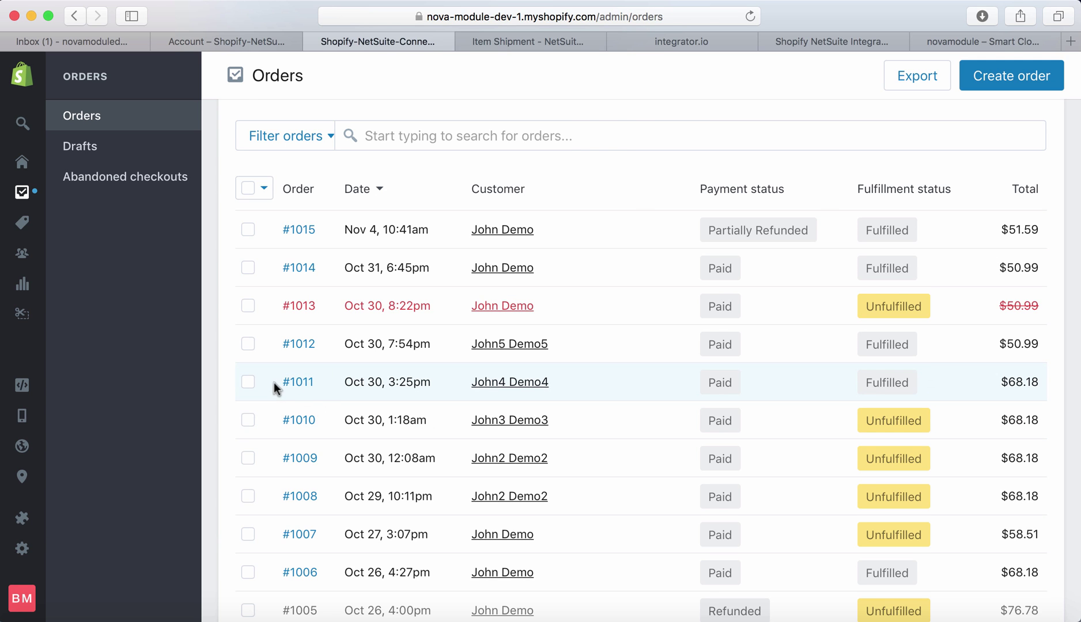
left_click(299, 383)
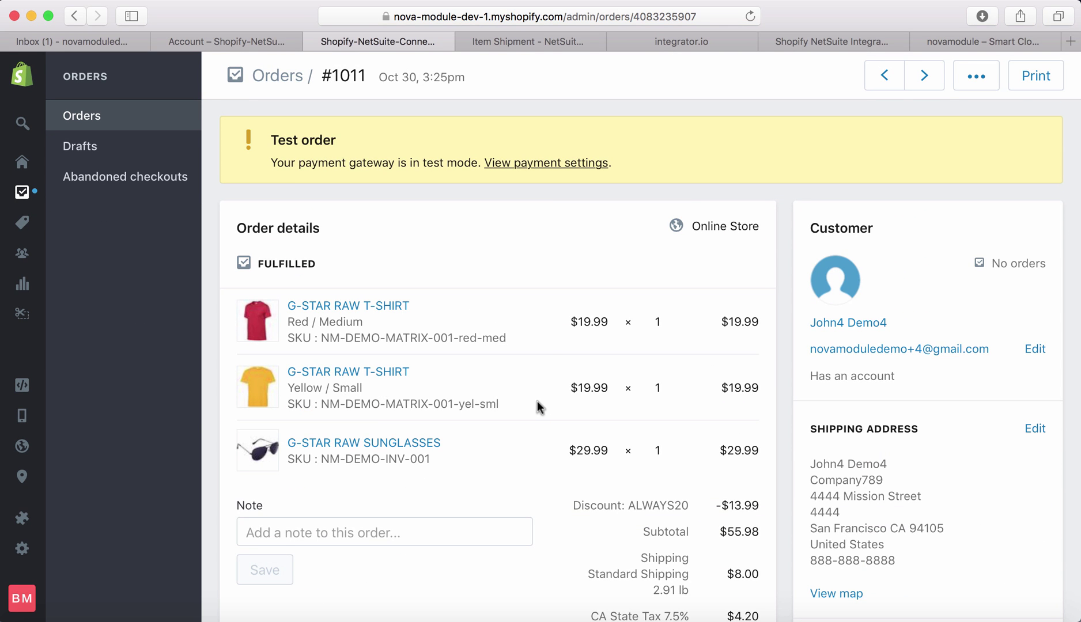
scroll(537, 400, "down", 3)
scroll(537, 403, "down", 4)
scroll(536, 401, "down", 7)
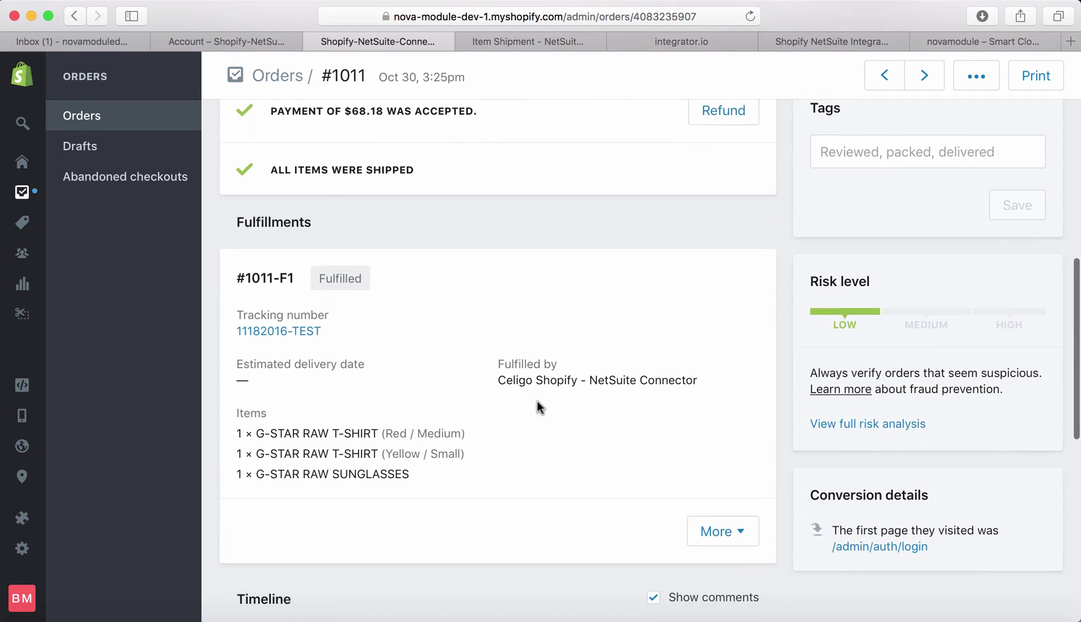
scroll(537, 401, "down", 2)
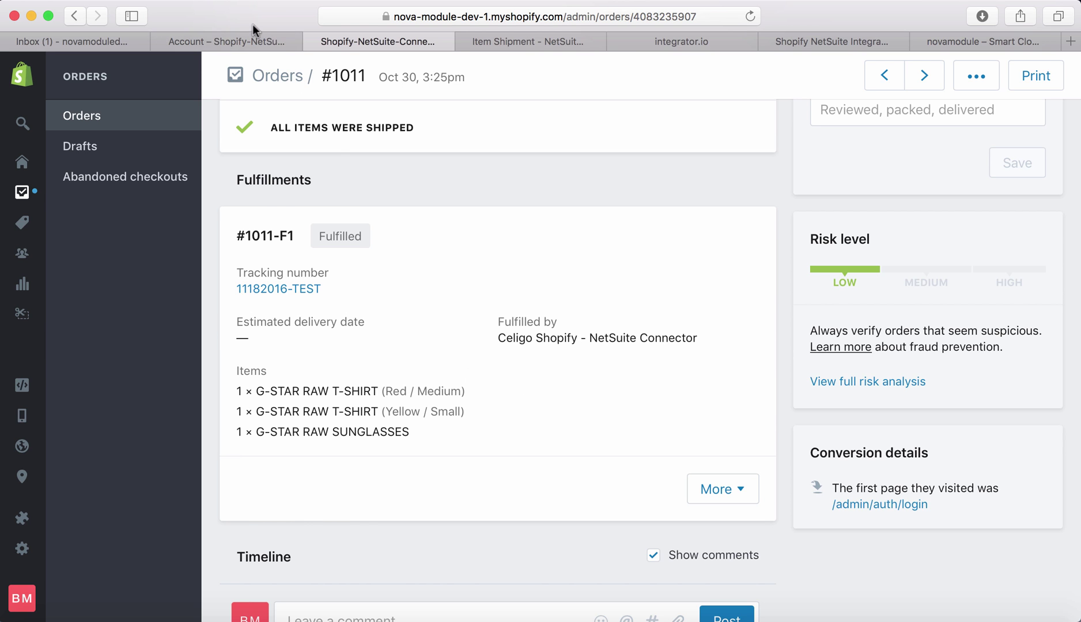
- Check the order on the storefront account, then open the 'Your order is on the way' email in Gmail
left_click(253, 40)
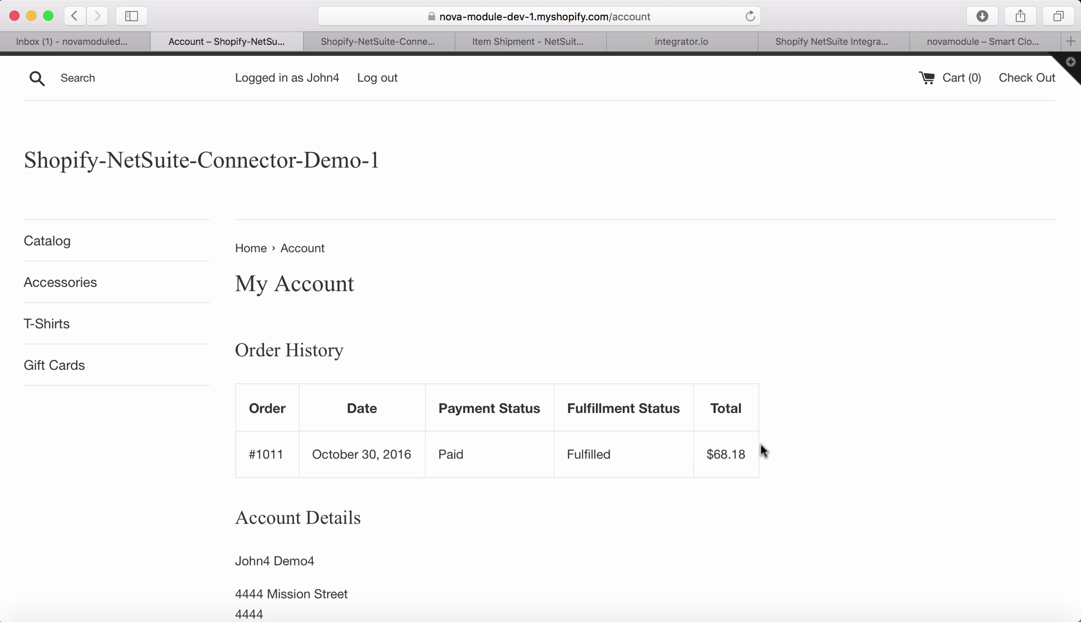
left_click(75, 42)
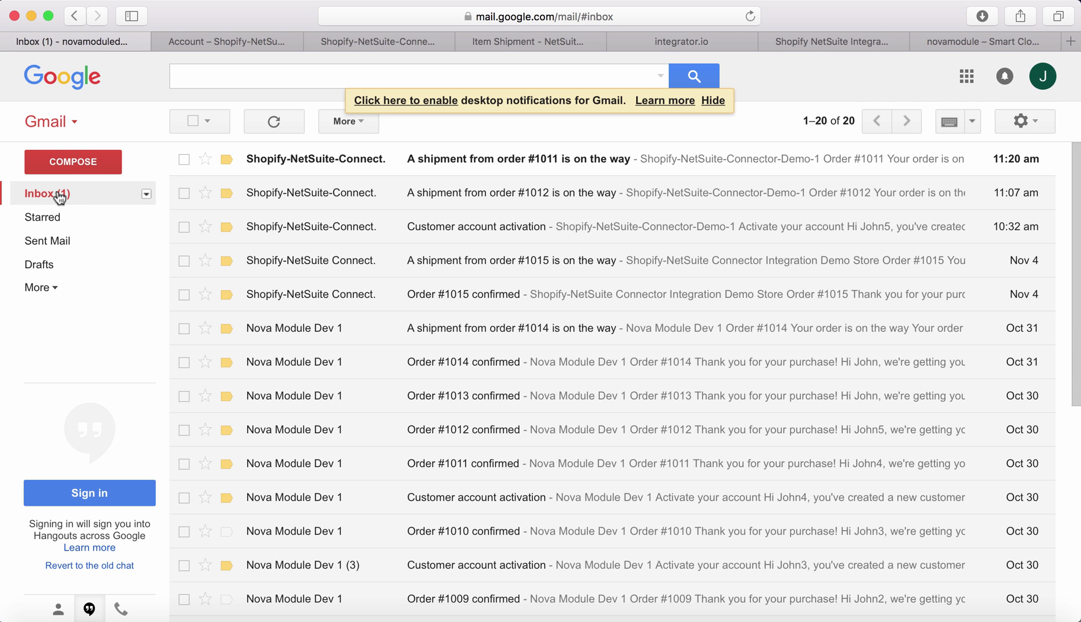
left_click(298, 165)
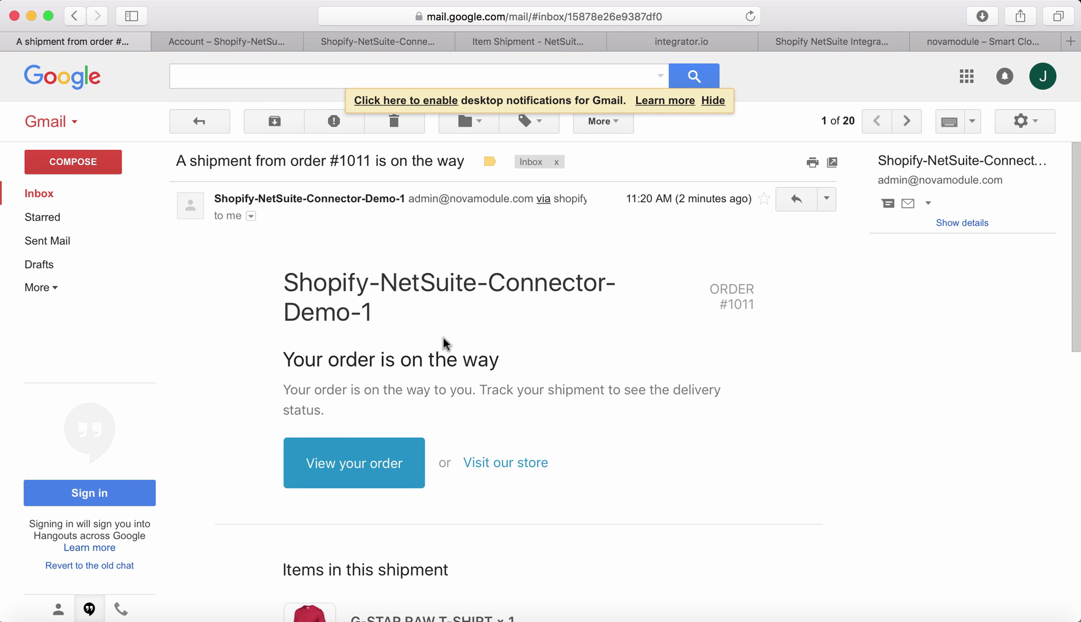